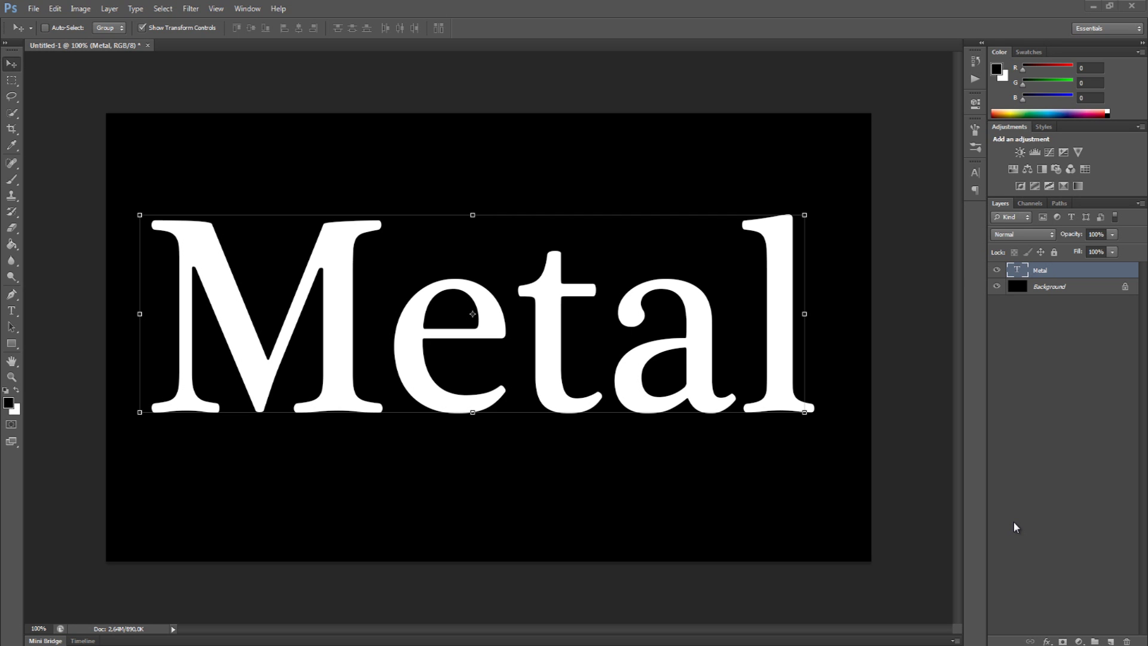
left_click(12, 98)
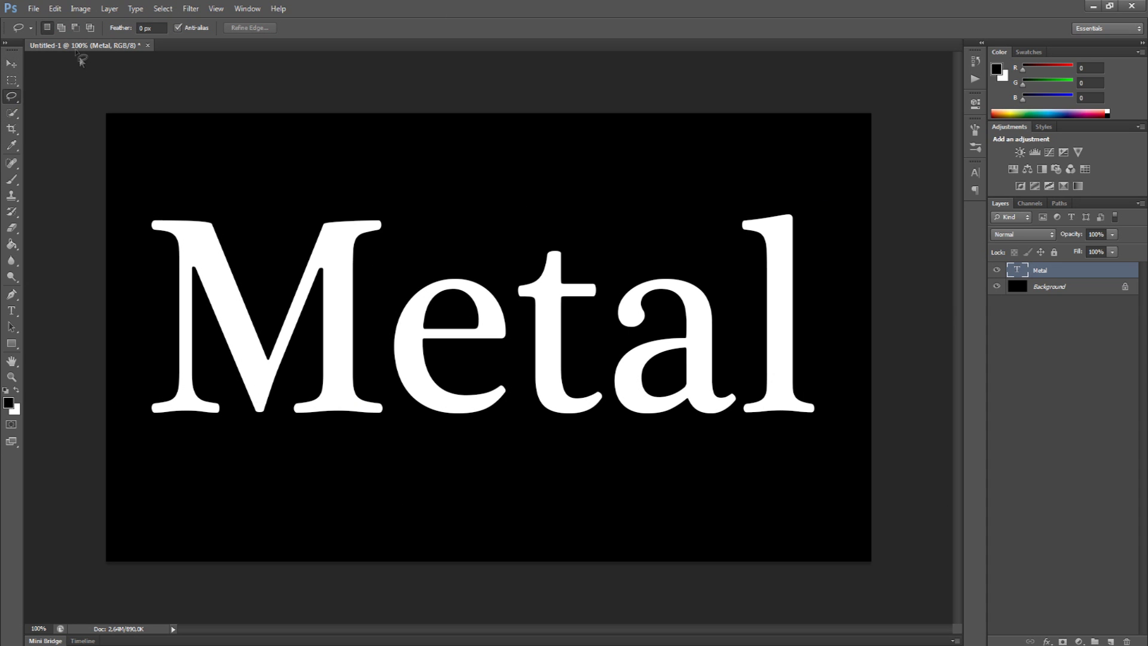
left_click(11, 310)
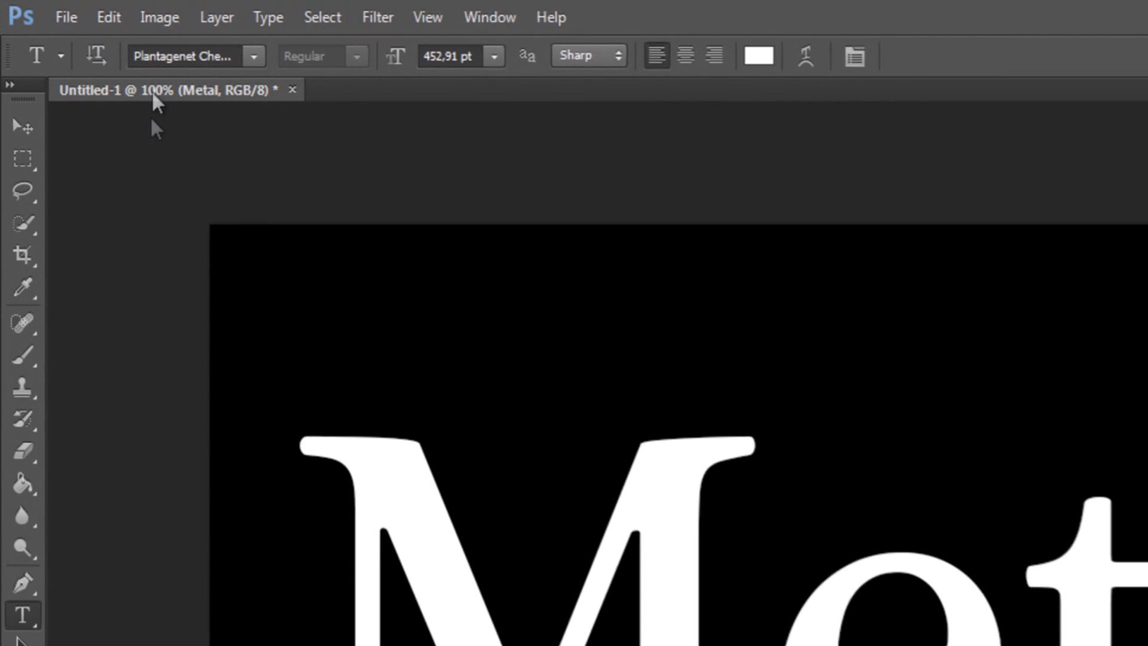
left_click(191, 42)
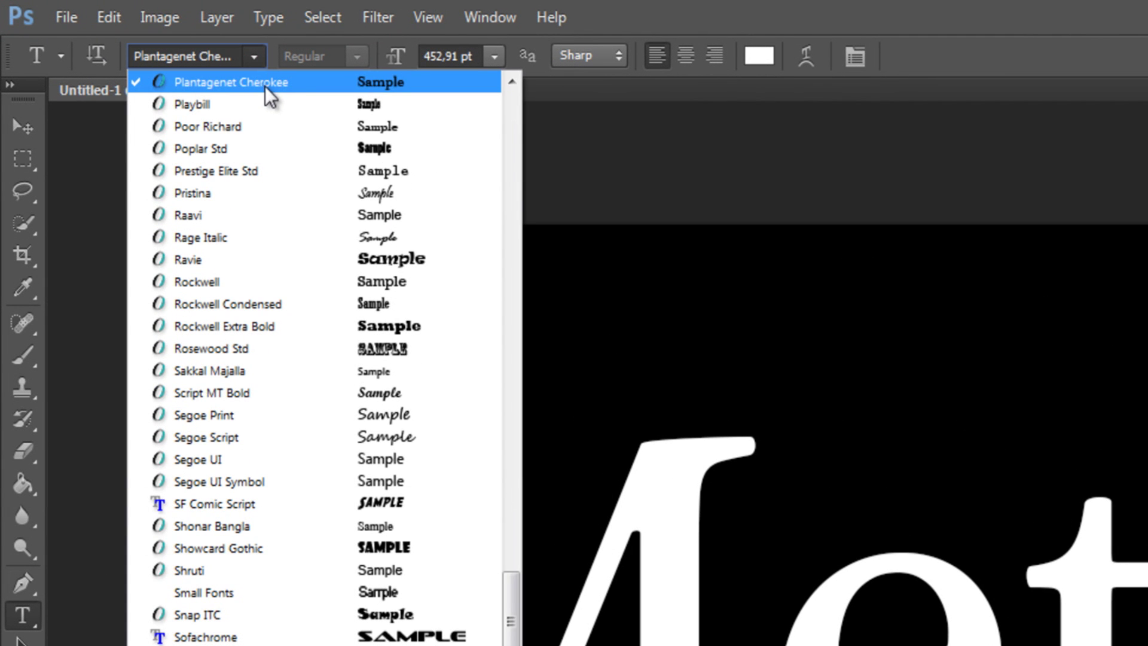
left_click(245, 56)
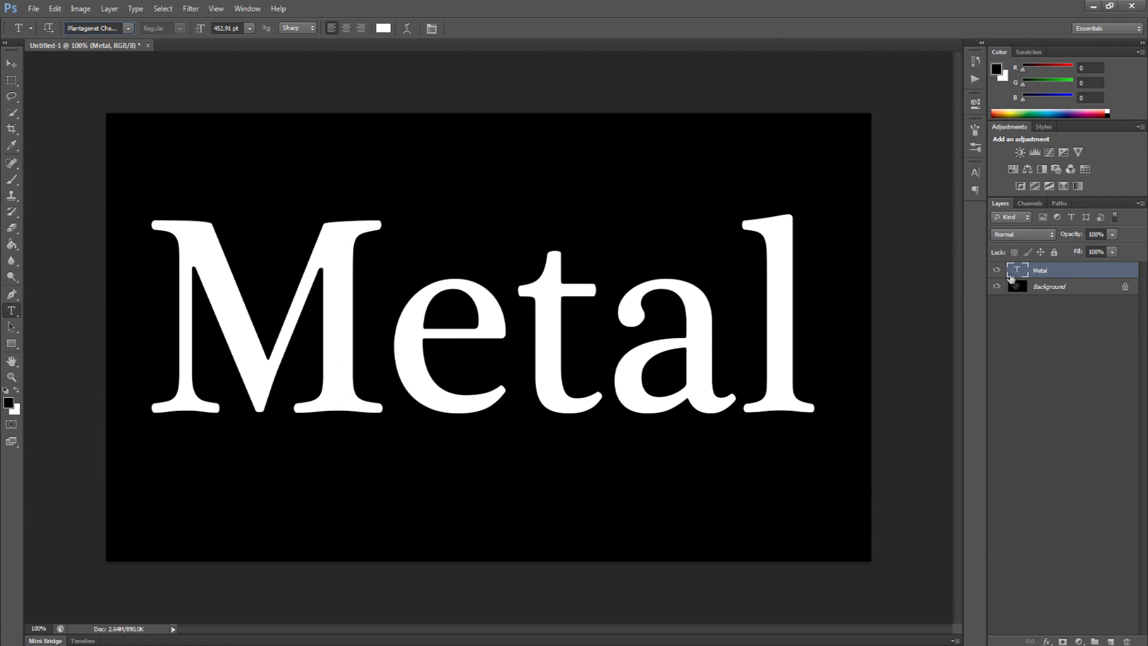
left_click(996, 269)
left_click(996, 269)
double_click(1100, 275)
Turn on Bevel & Emboss for the Metal text with highlight opacity at 100%
left_click_drag(841, 190, 744, 186)
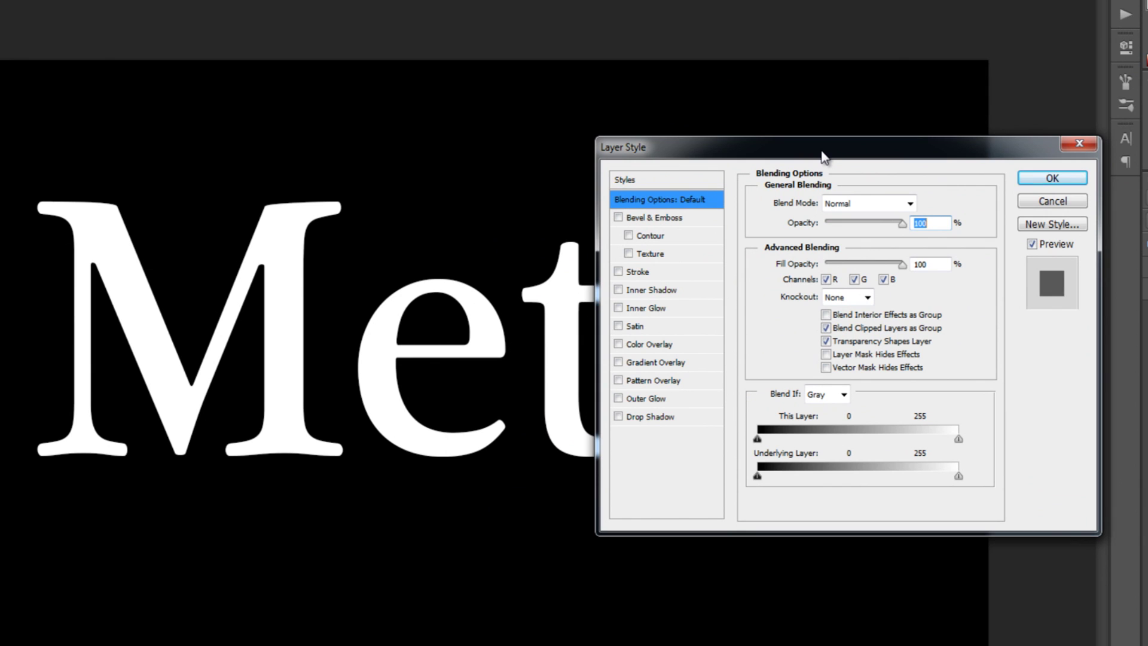
left_click(648, 221)
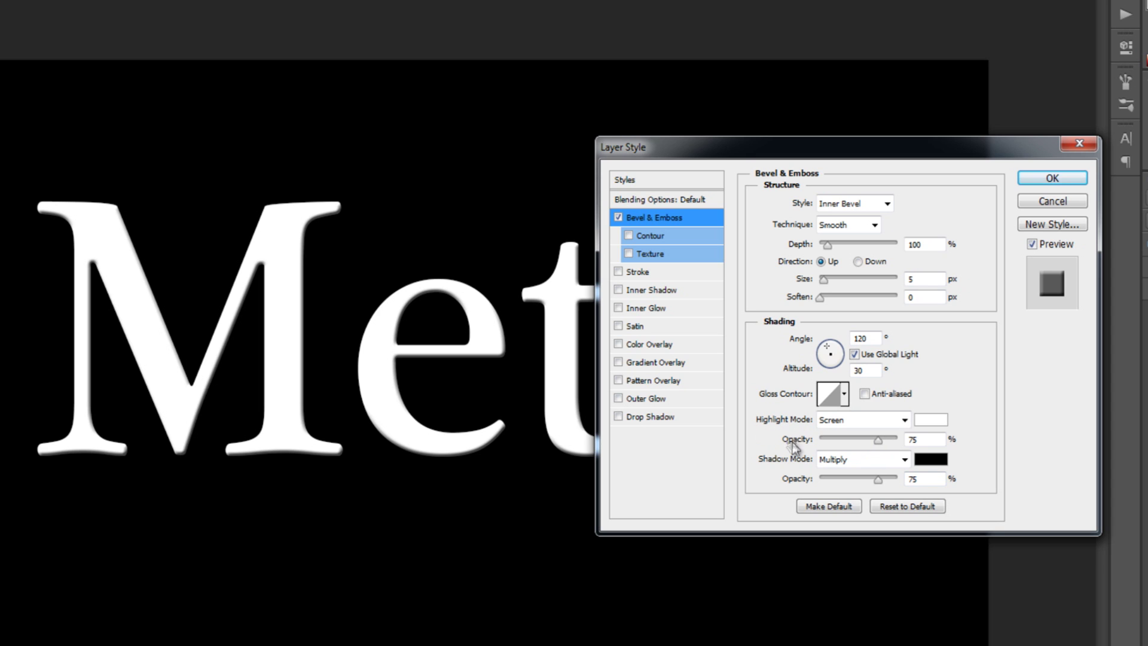
left_click_drag(878, 442, 899, 441)
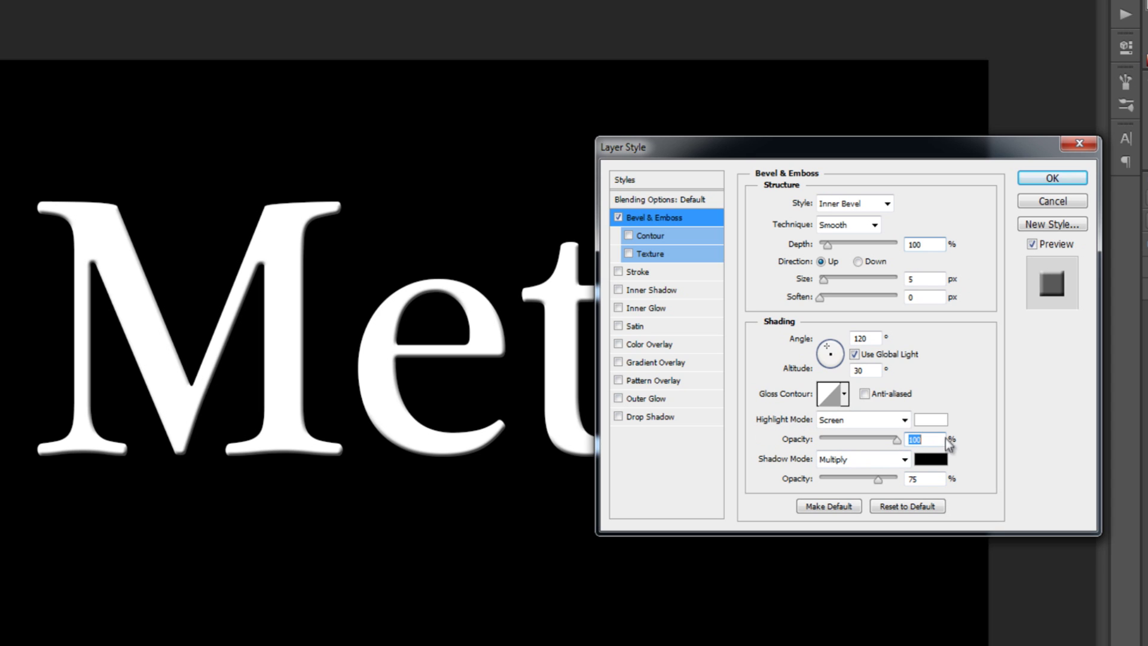
left_click(930, 421)
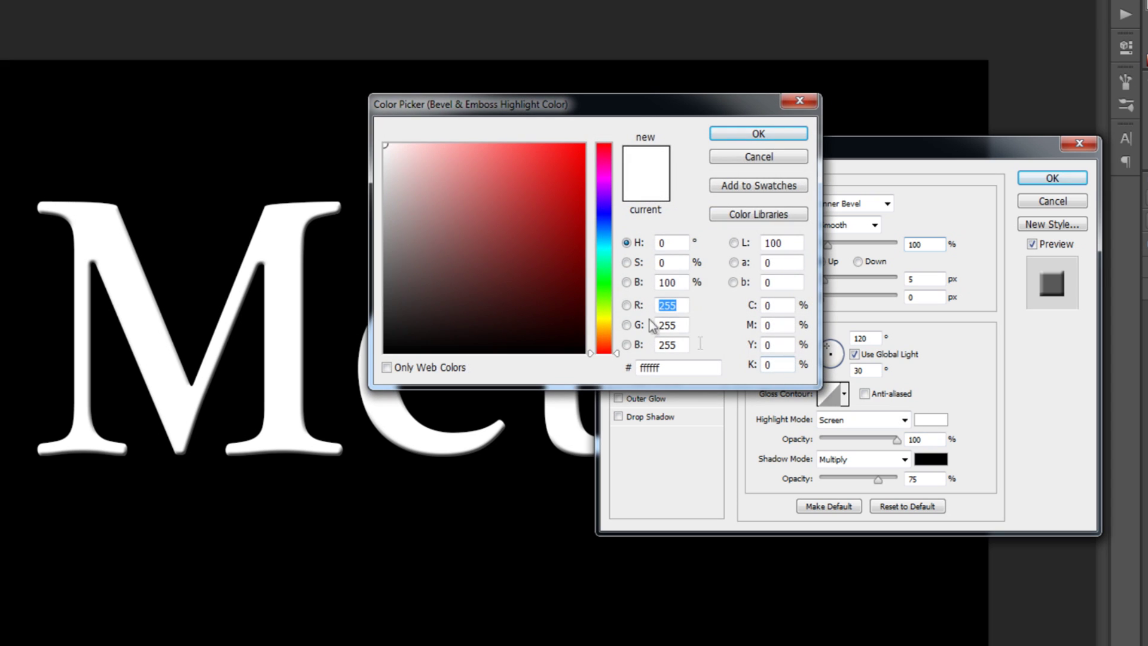
Set the bevel highlight colour to mid grey a4a4a4
left_click(388, 229)
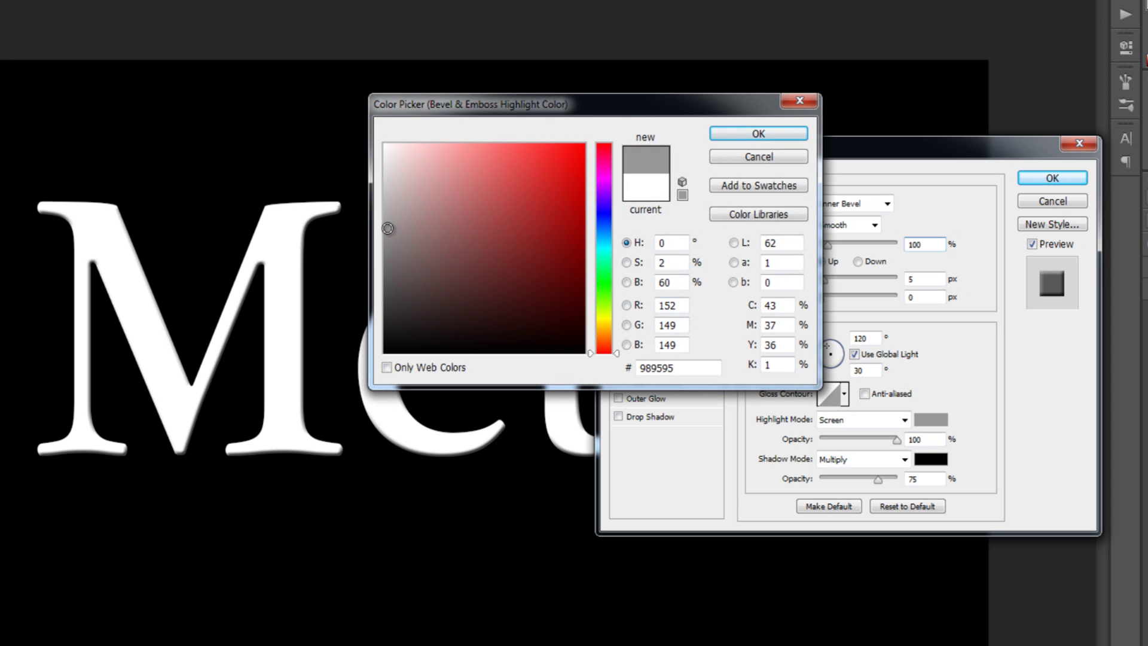
mouse_move(388, 228)
left_mouse_down()
mouse_move(389, 211)
mouse_move(384, 219)
left_mouse_up()
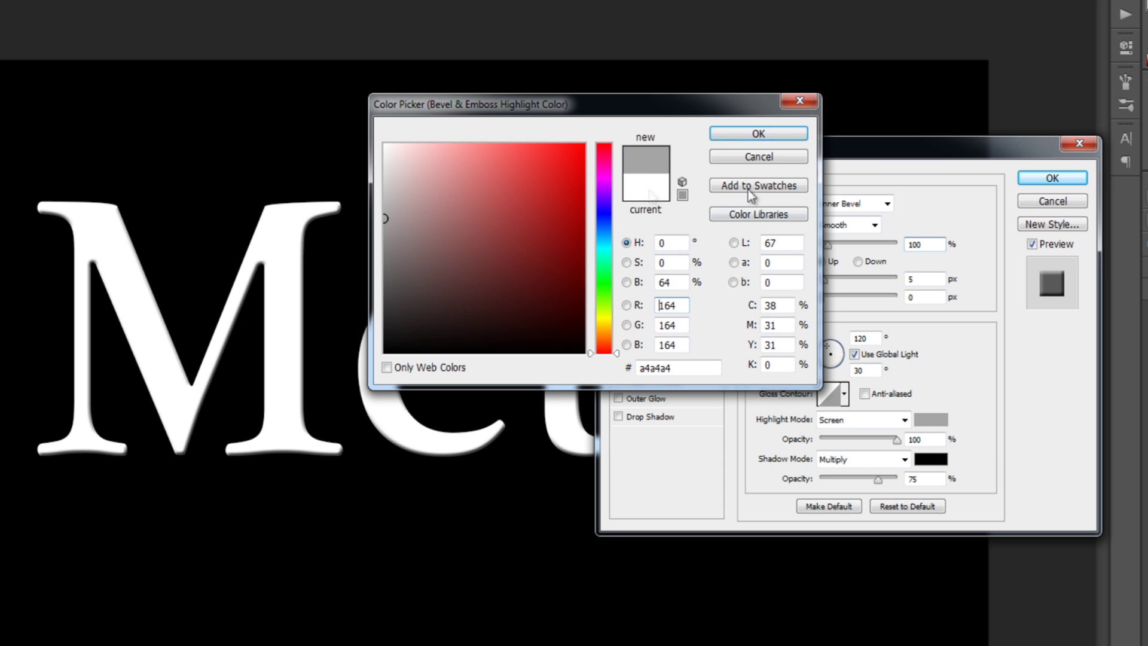
left_click(758, 134)
double_click(918, 439)
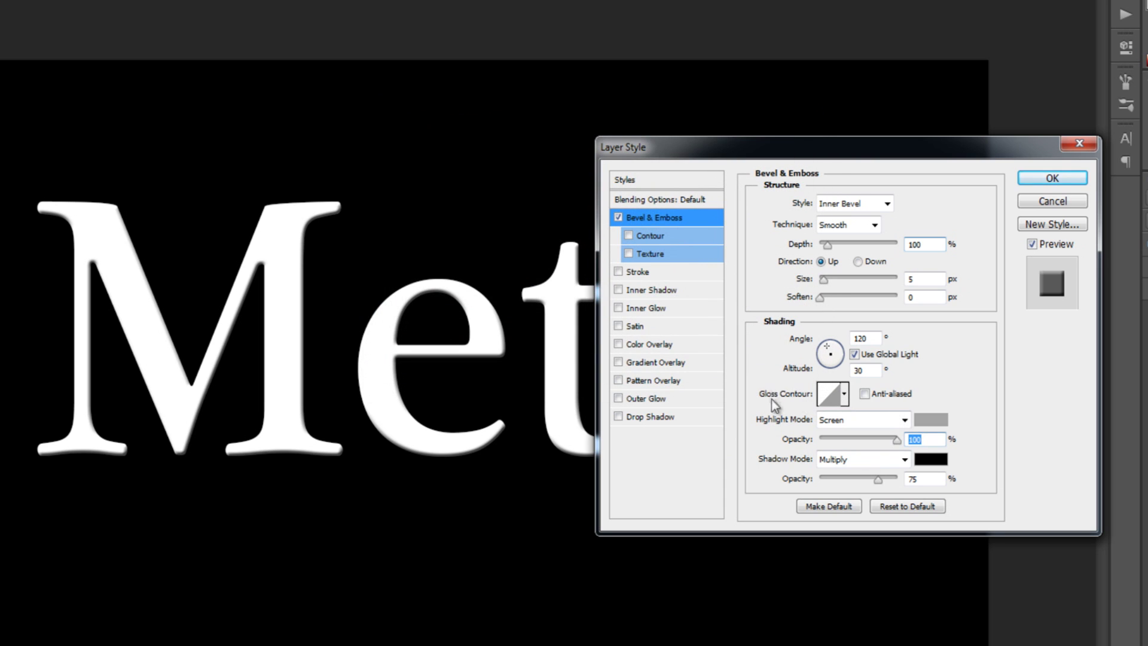
Apply the Sawtooth 1 gloss contour to the Metal text's bevel
left_click(844, 393)
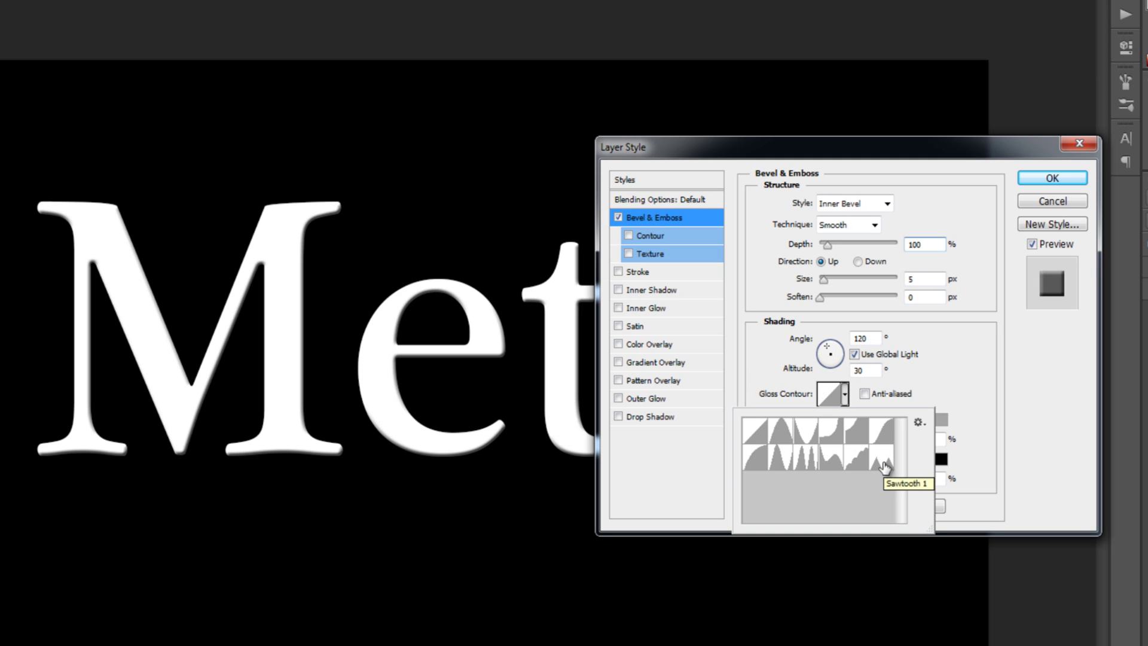
left_click(883, 466)
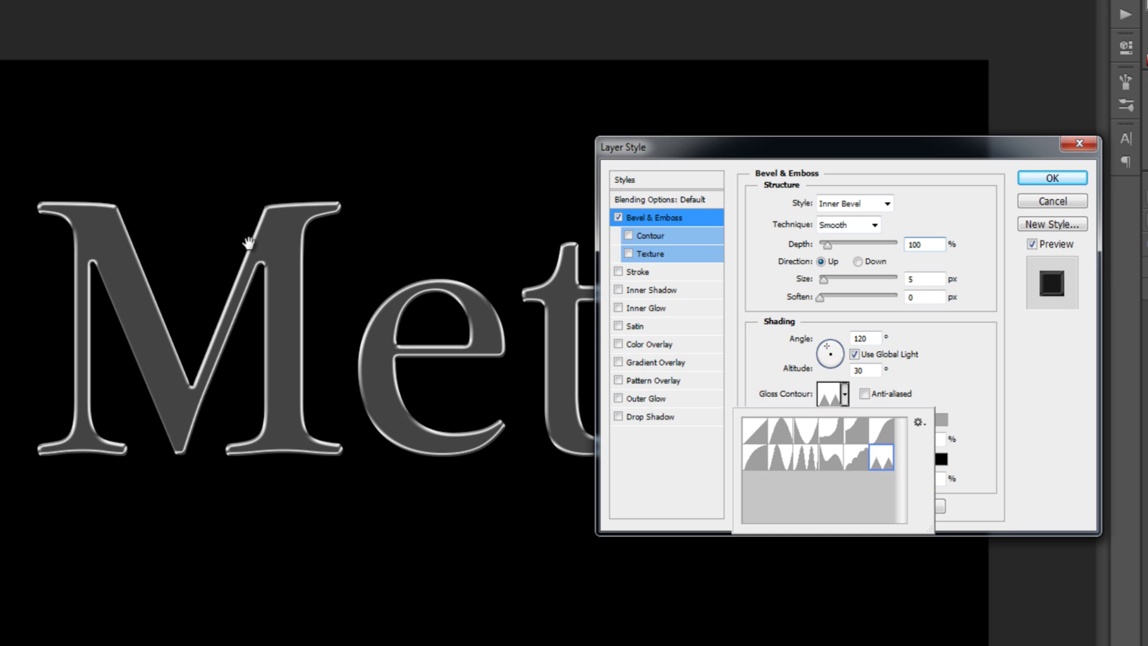
left_click(1066, 347)
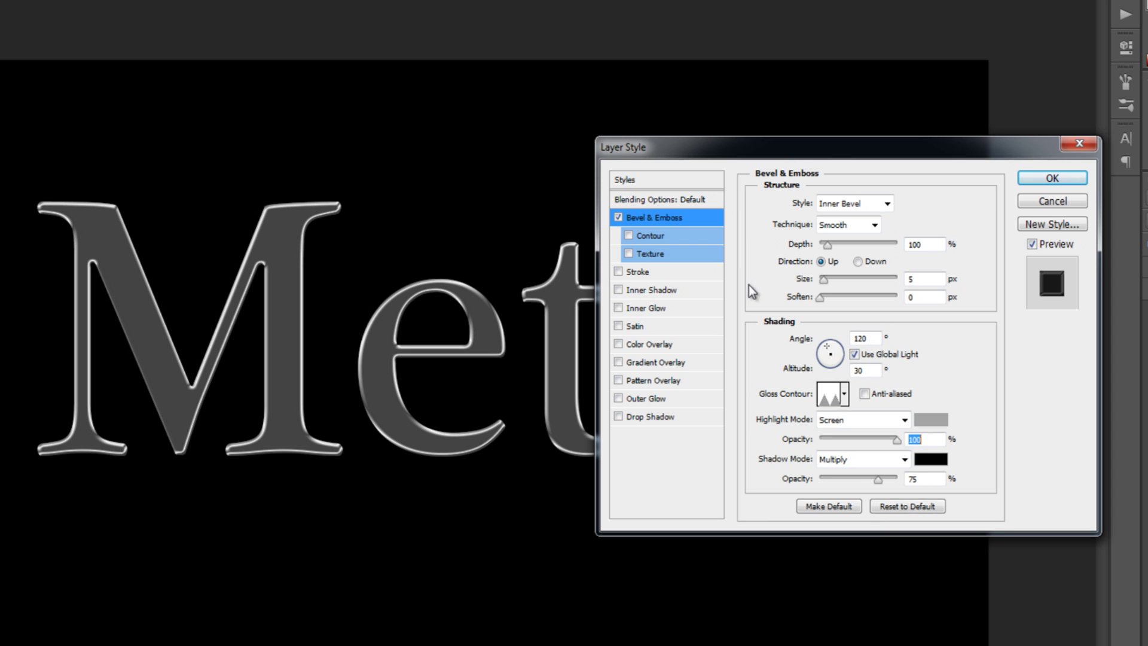
Set the bevel size to 32 px after trying 51 px
left_click(824, 281)
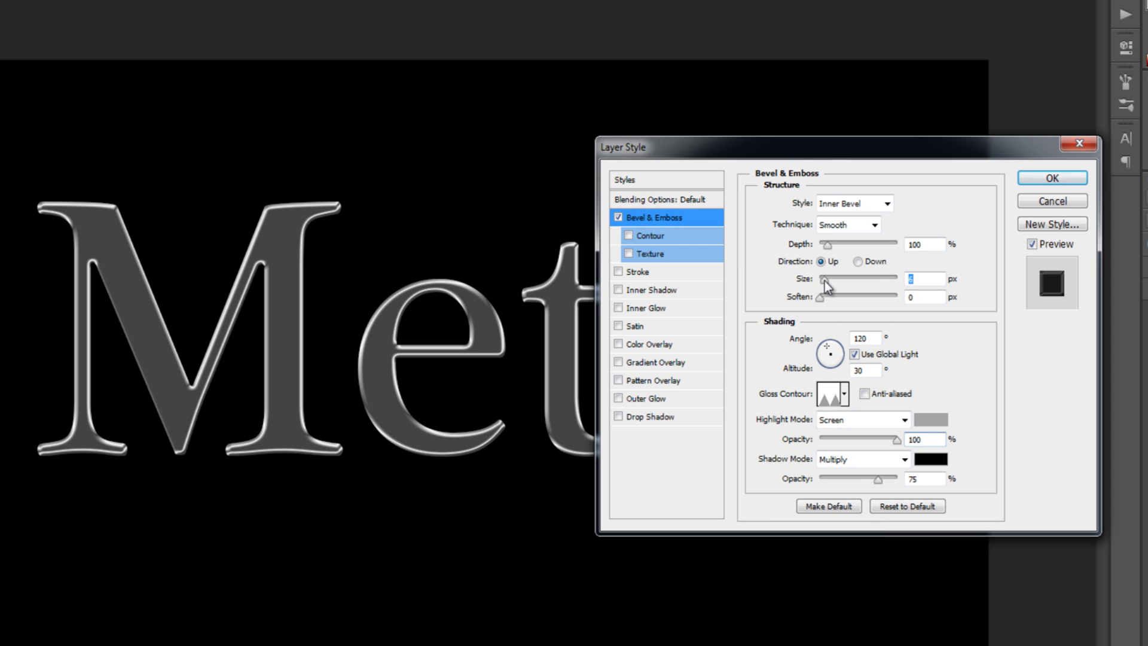
left_click_drag(824, 281, 907, 277)
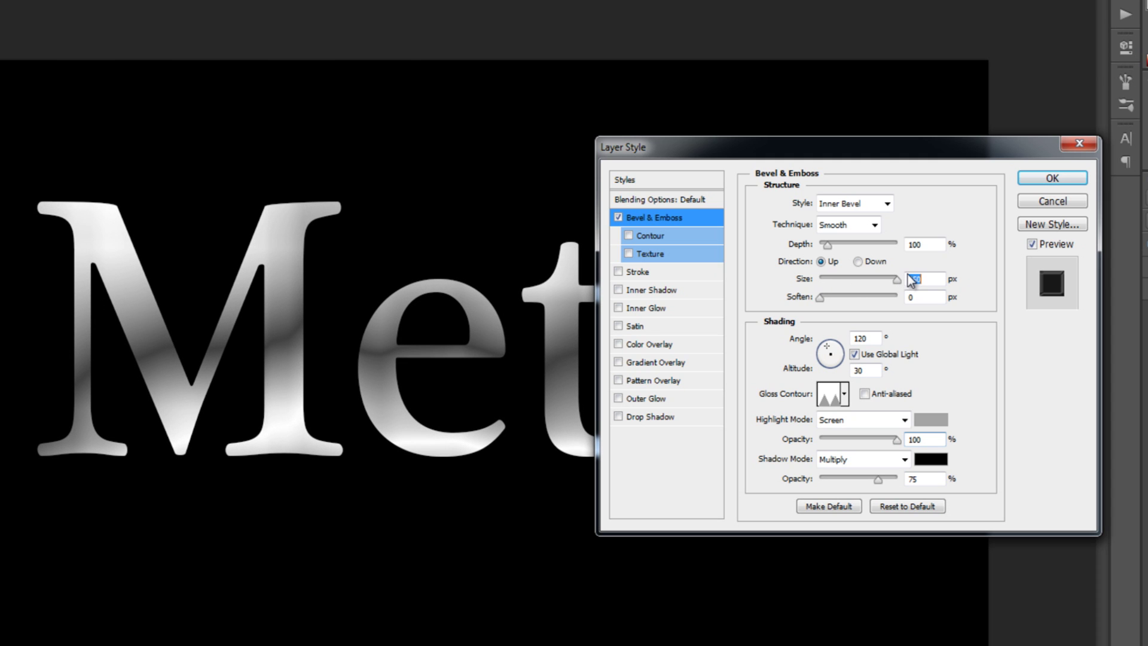
left_click_drag(908, 275, 842, 300)
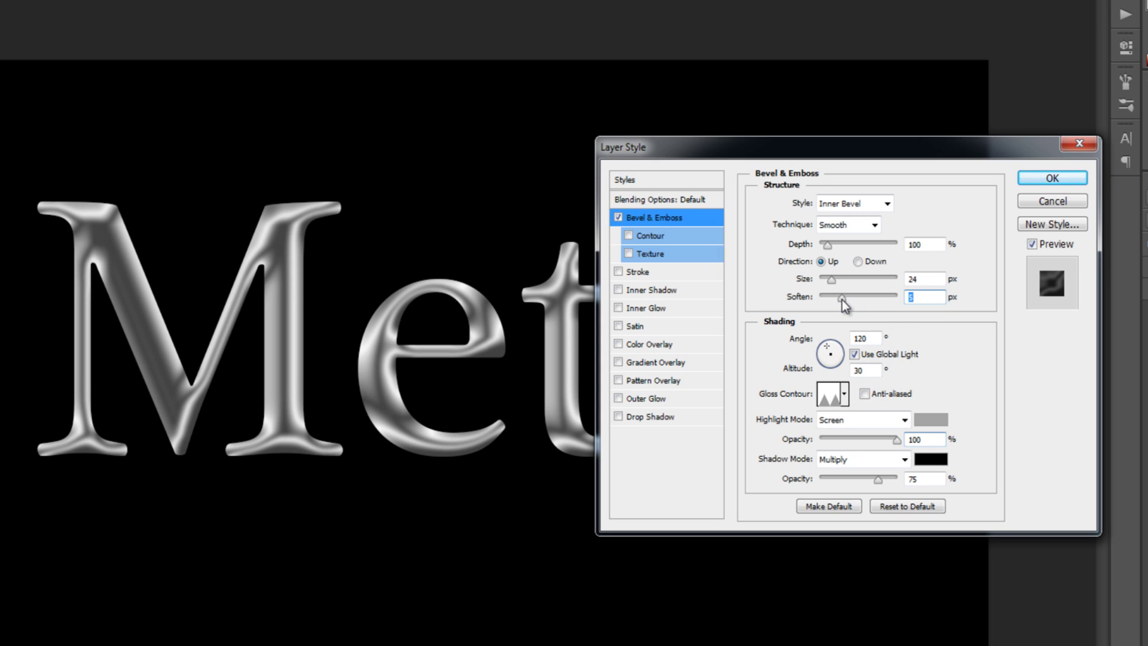
Remove the bevel softening and set the bevel depth to 276%
left_click_drag(842, 298, 819, 298)
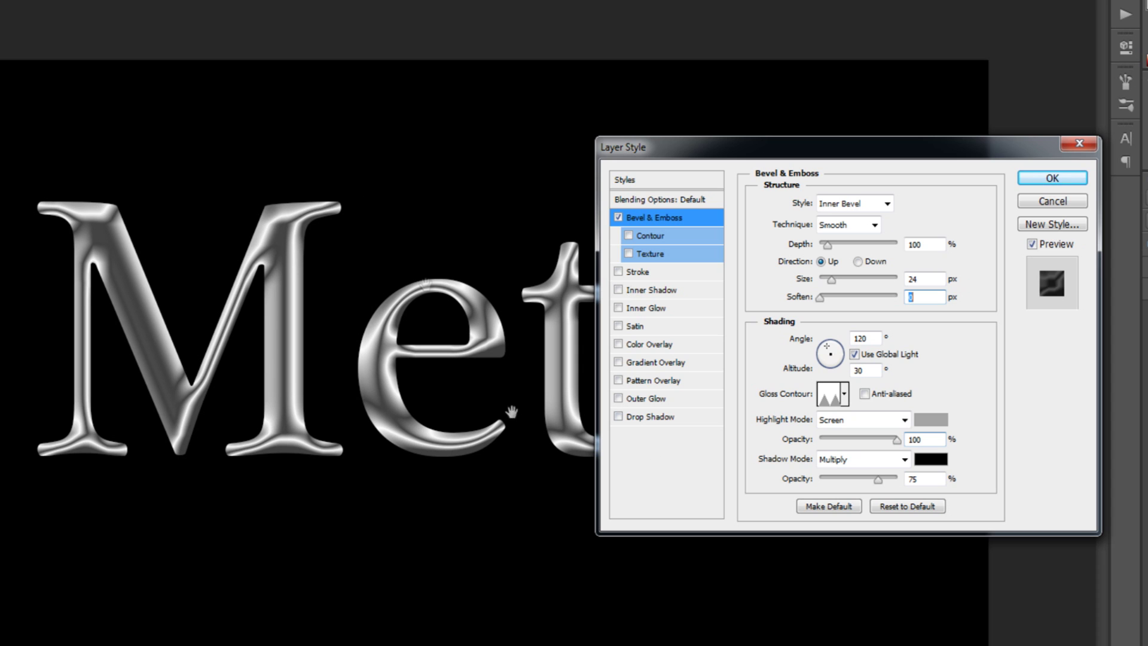
left_click_drag(828, 249, 841, 243)
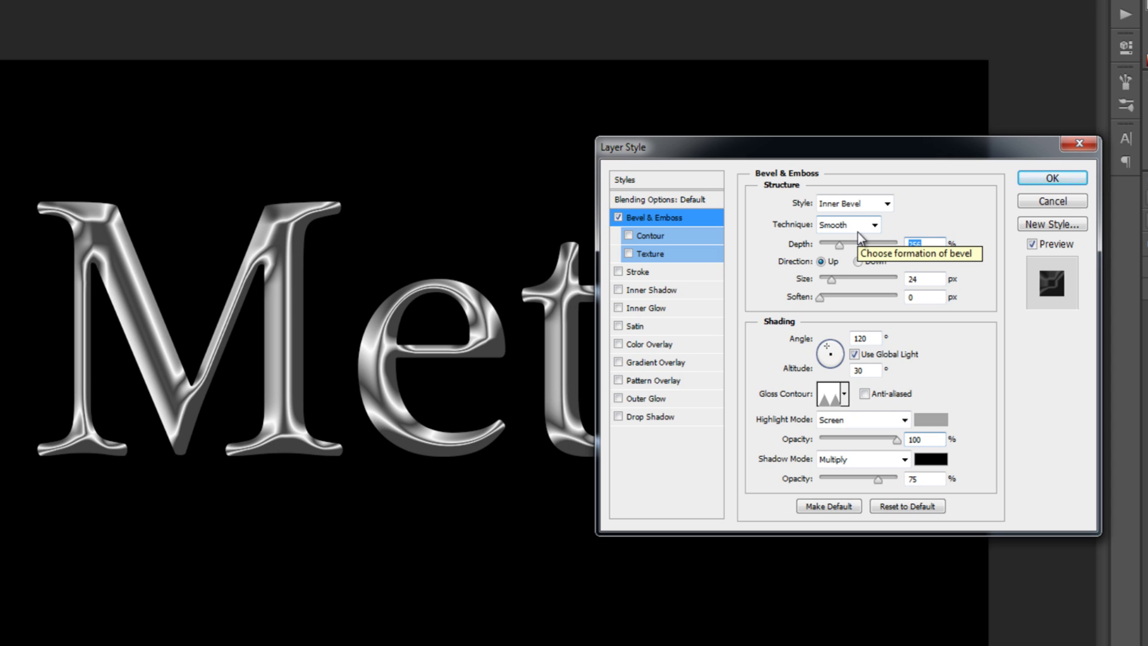
left_click(841, 246)
left_click_drag(709, 149, 733, 95)
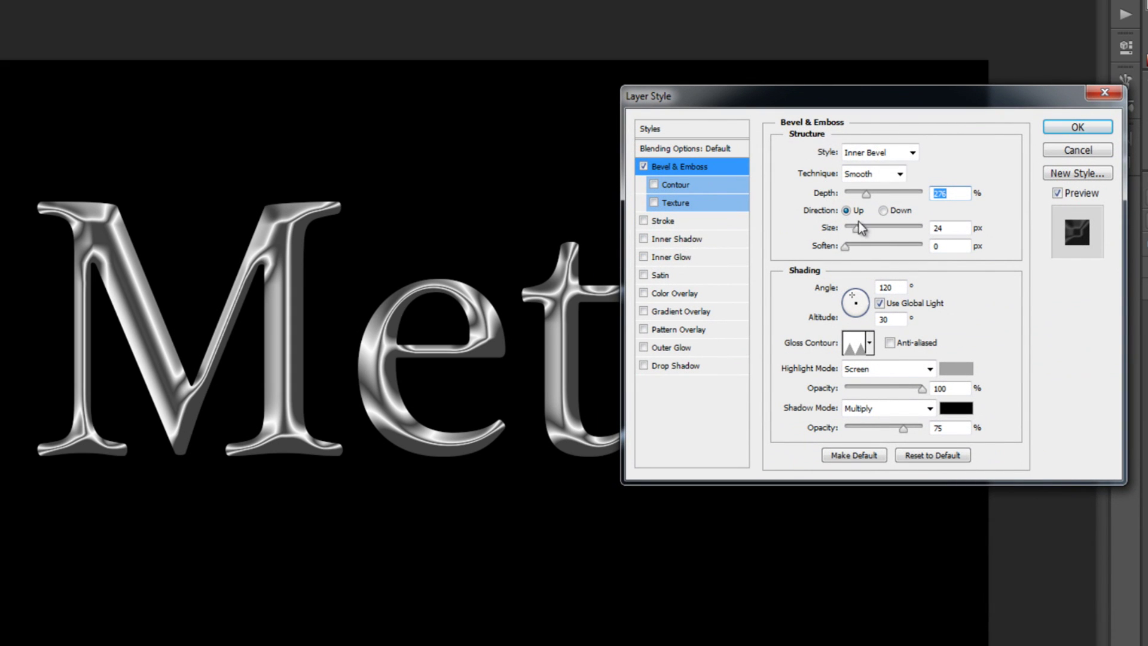
Switch on Contour under Bevel & Emboss, toggling it to compare the shading
left_click(653, 185)
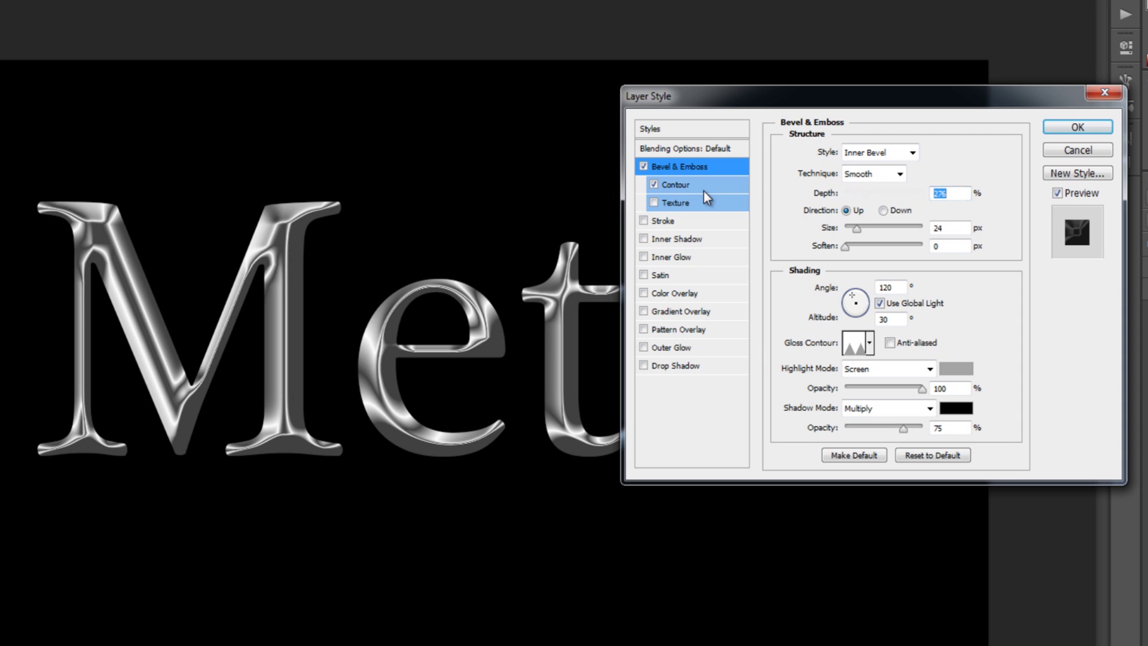
left_click(653, 187)
left_click(653, 186)
left_click(653, 186)
left_click(653, 186)
left_click(653, 186)
left_click(653, 186)
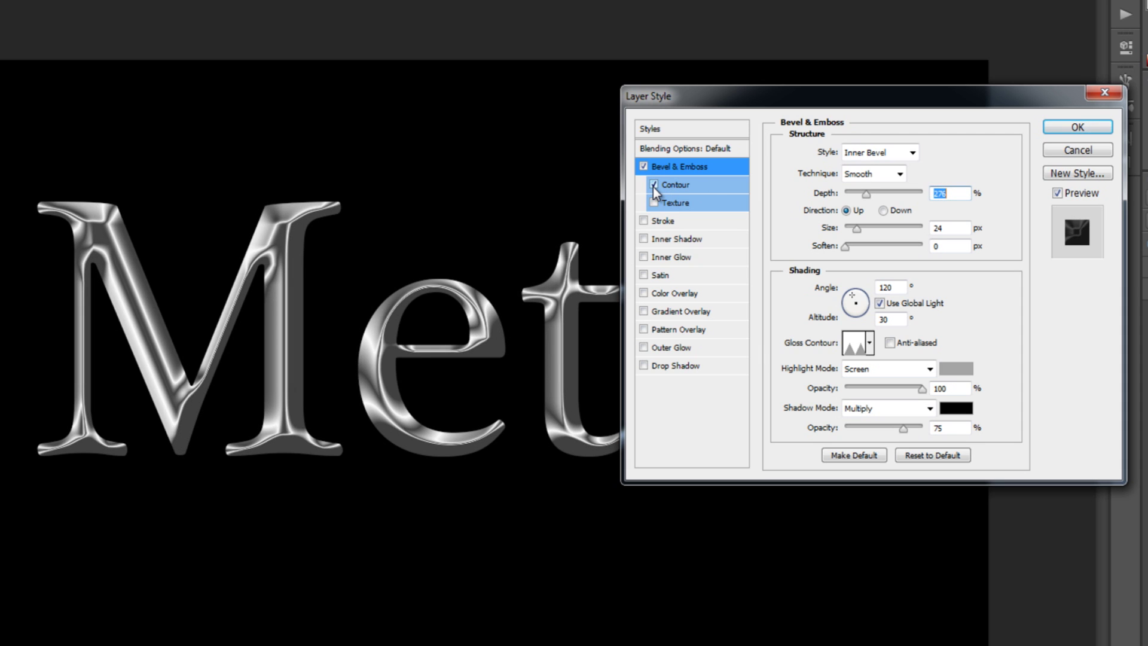
Set the contour range to 100%
left_click(688, 185)
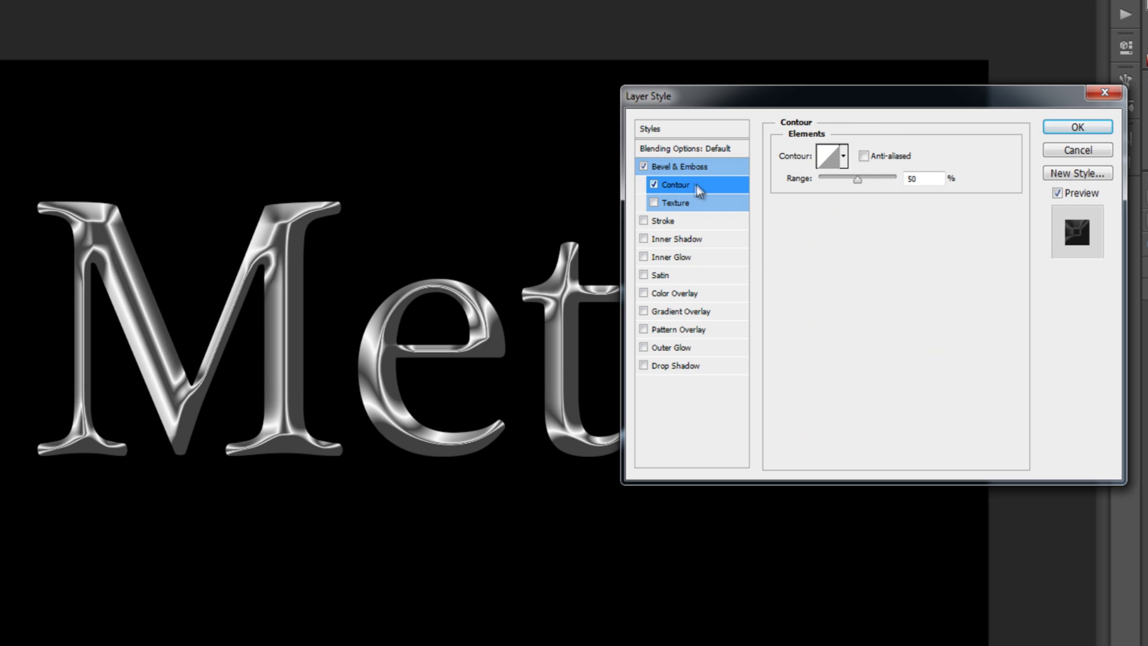
left_click_drag(859, 184, 910, 179)
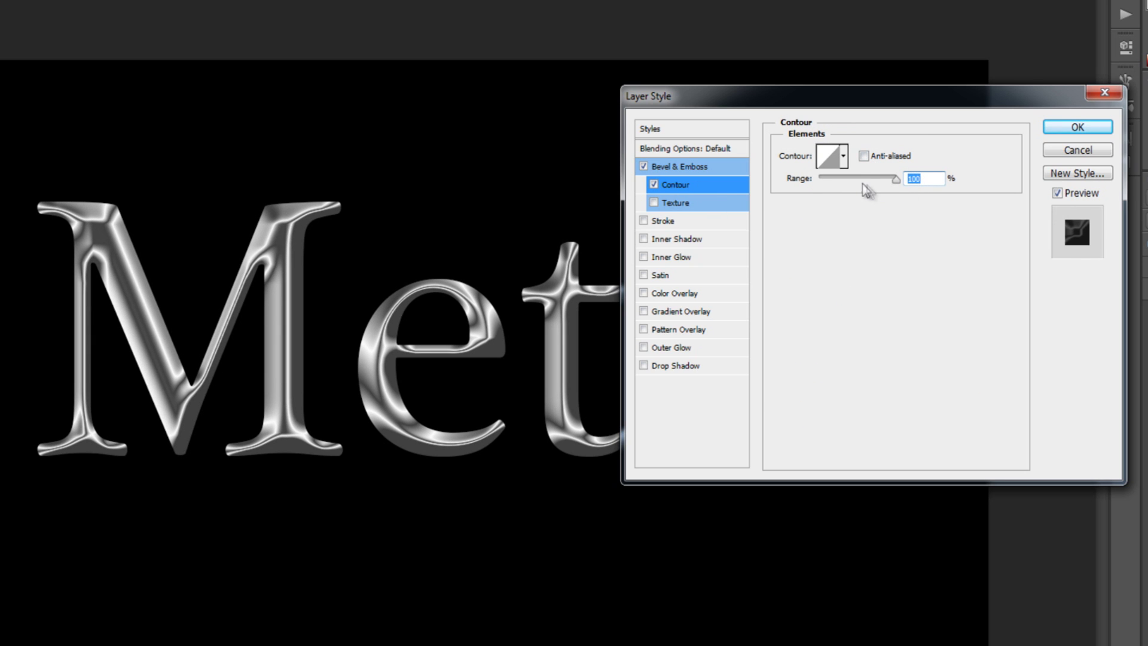
left_click_drag(895, 180, 772, 189)
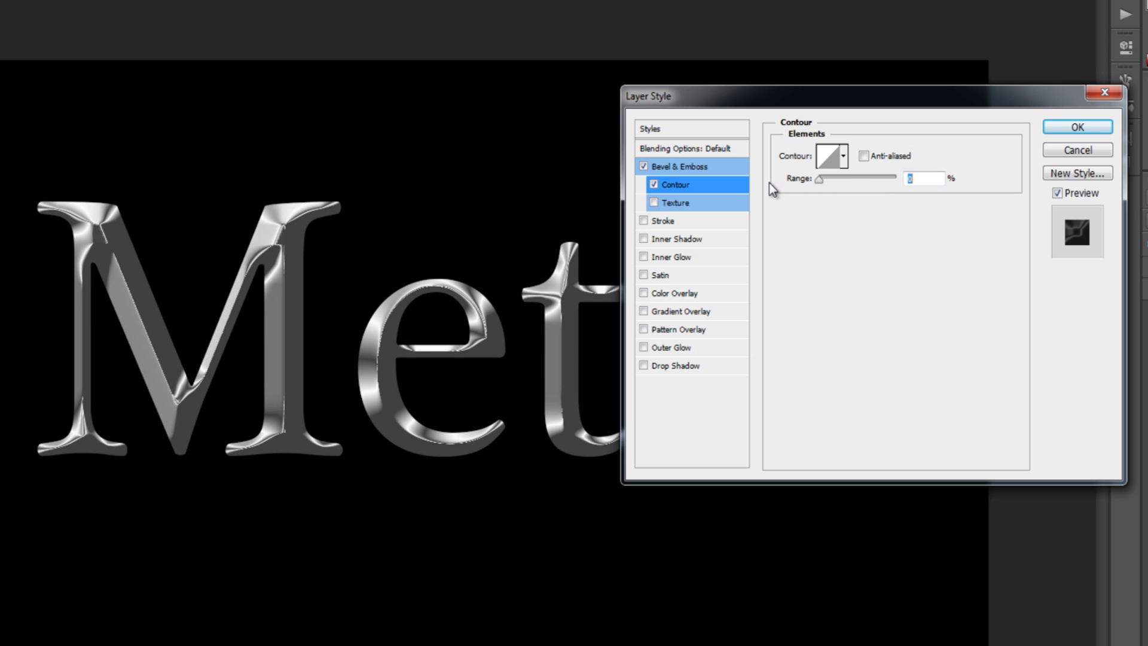
mouse_move(773, 188)
left_mouse_down()
mouse_move(915, 183)
mouse_move(1013, 197)
left_mouse_up()
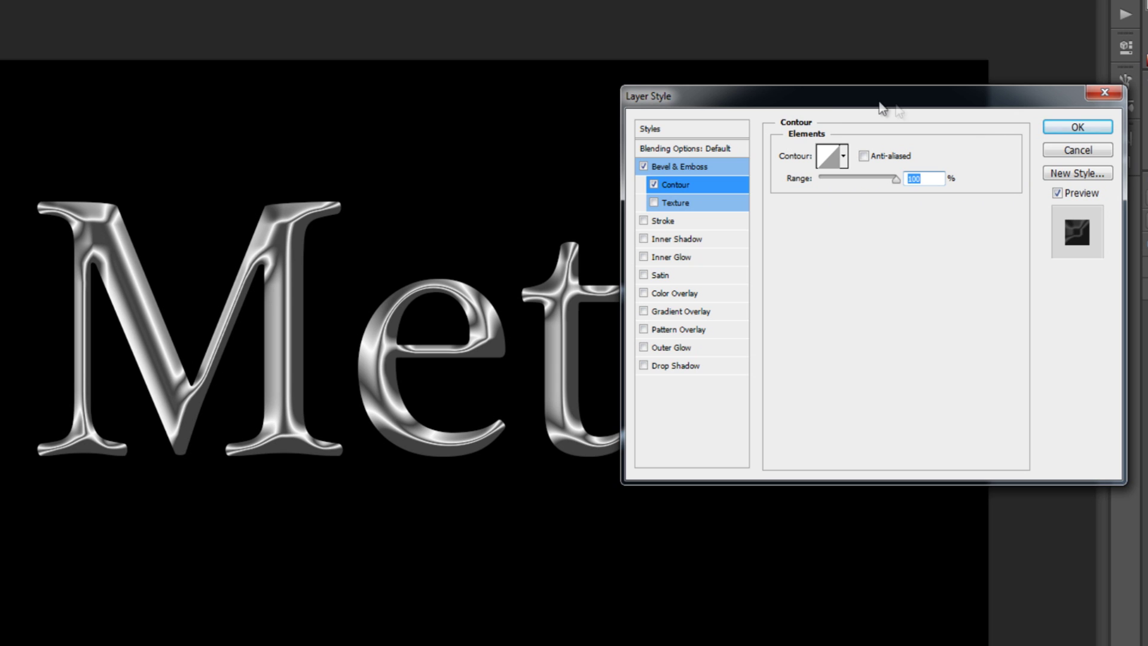
left_click_drag(825, 108, 848, 65)
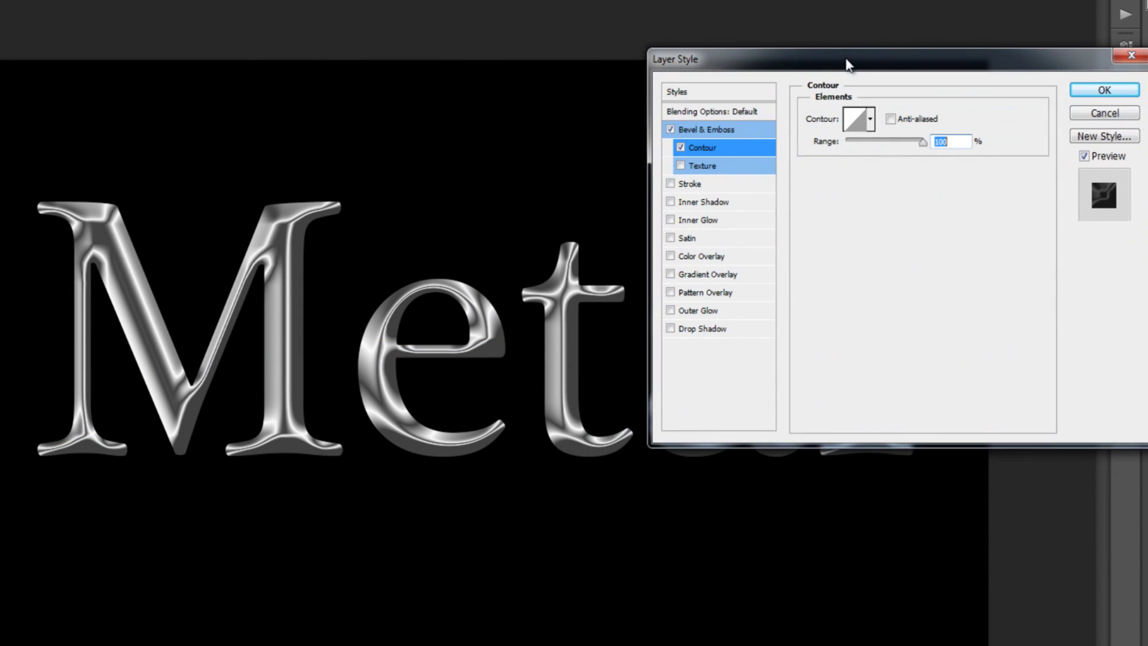
Compare the bevel on and off, then try several contour presets
left_click(669, 130)
left_click(669, 130)
left_click(870, 120)
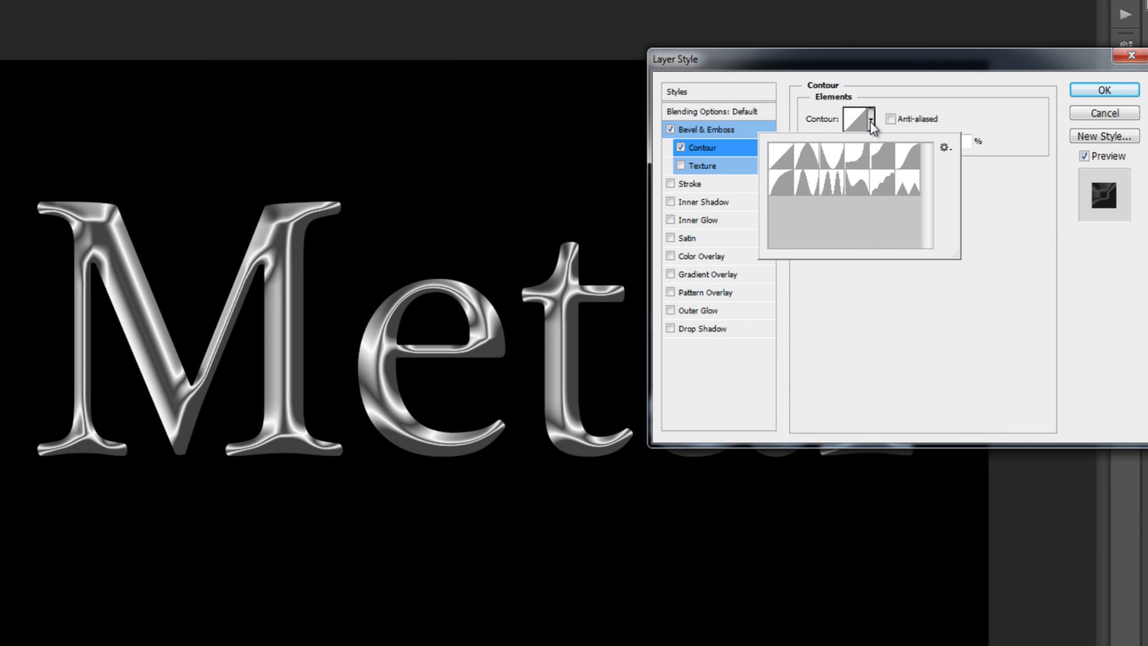
left_click(913, 159)
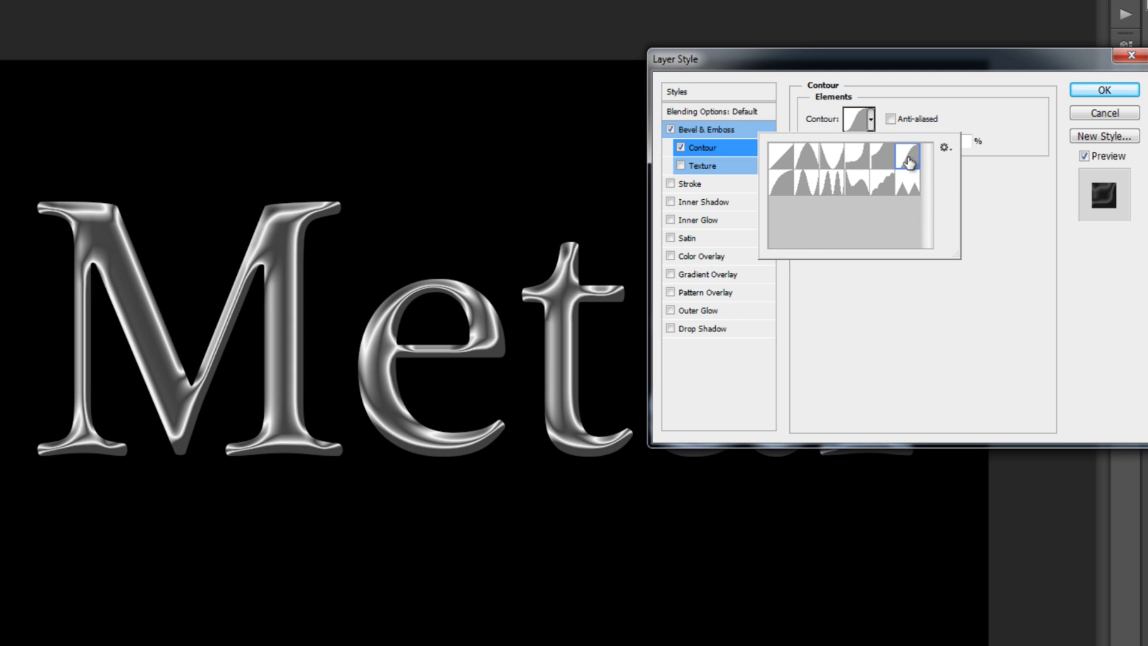
left_click(883, 163)
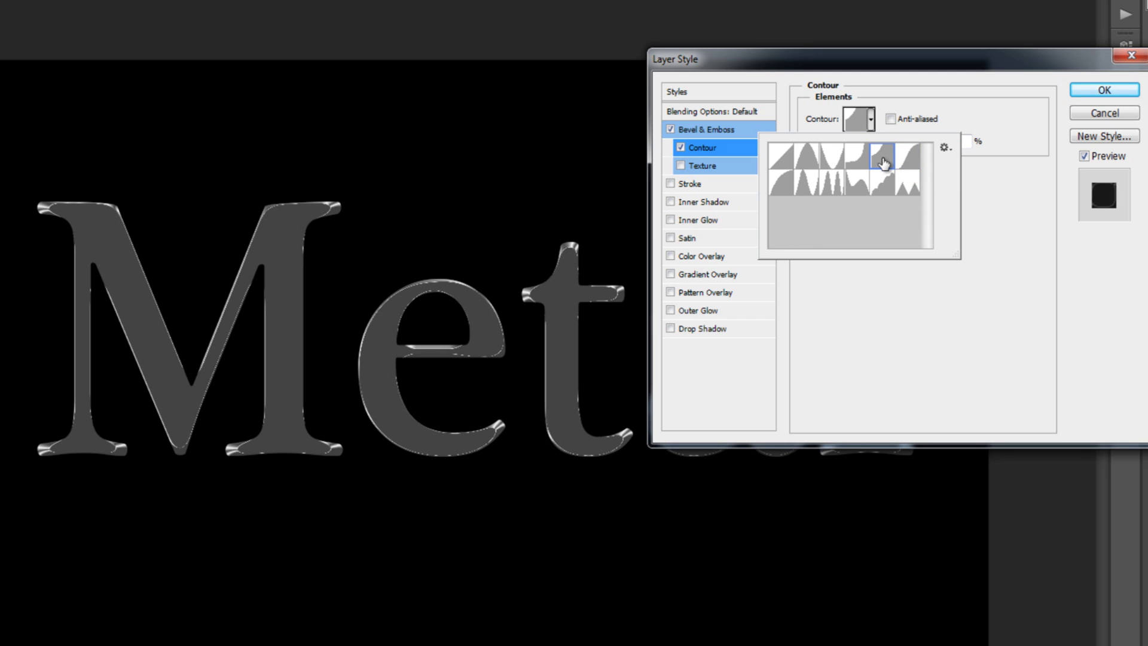
left_click(856, 160)
left_click(858, 183)
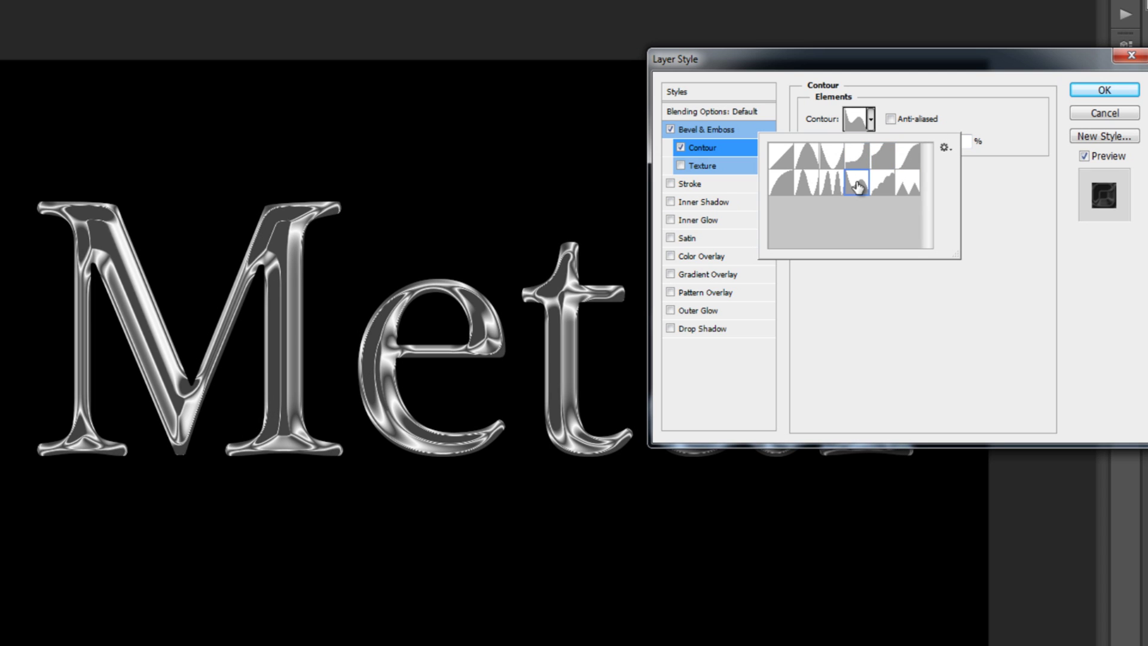
Settle on the Linear contour preset and apply the chrome layer style
left_click(783, 161)
left_click(788, 193)
left_click(809, 189)
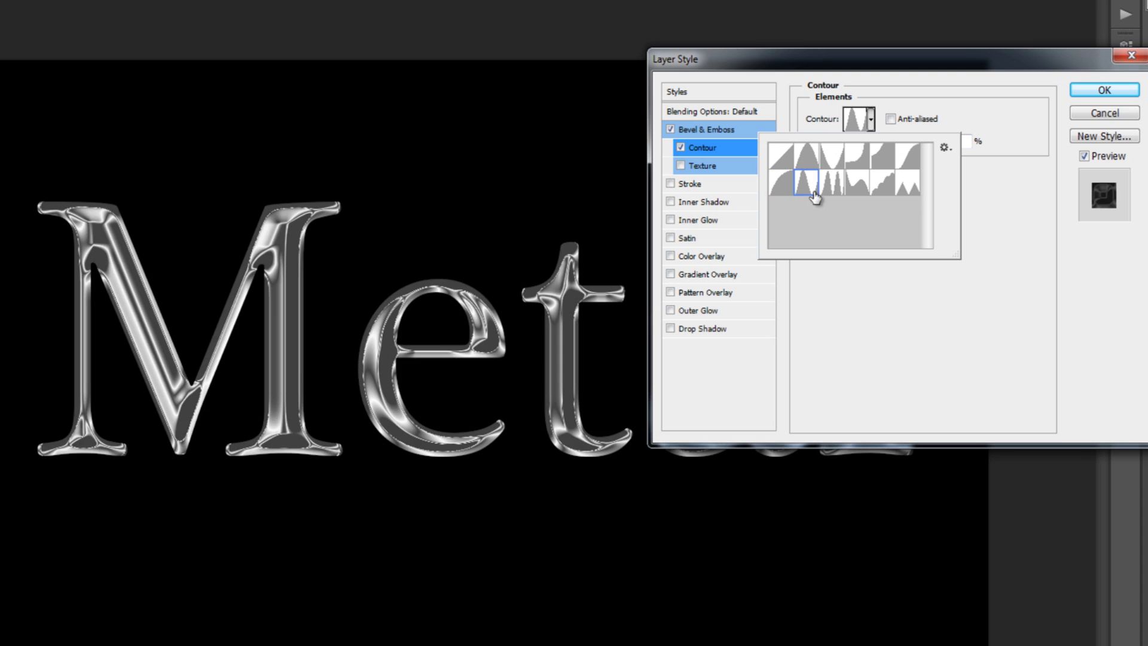
left_click(832, 190)
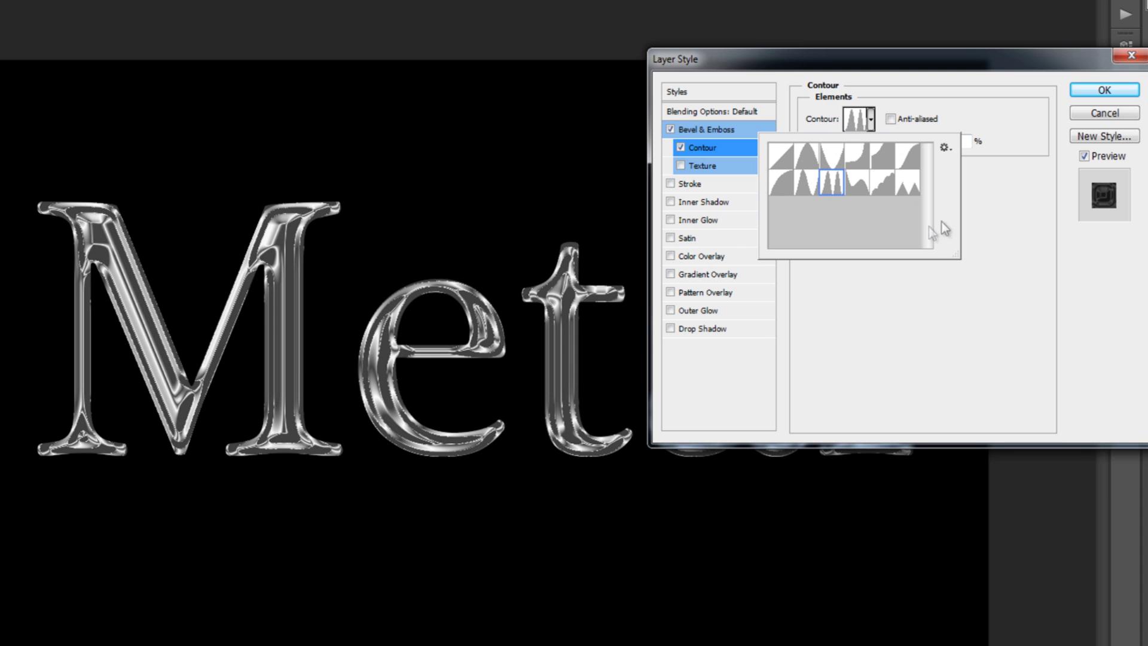
left_click(911, 190)
left_click(807, 157)
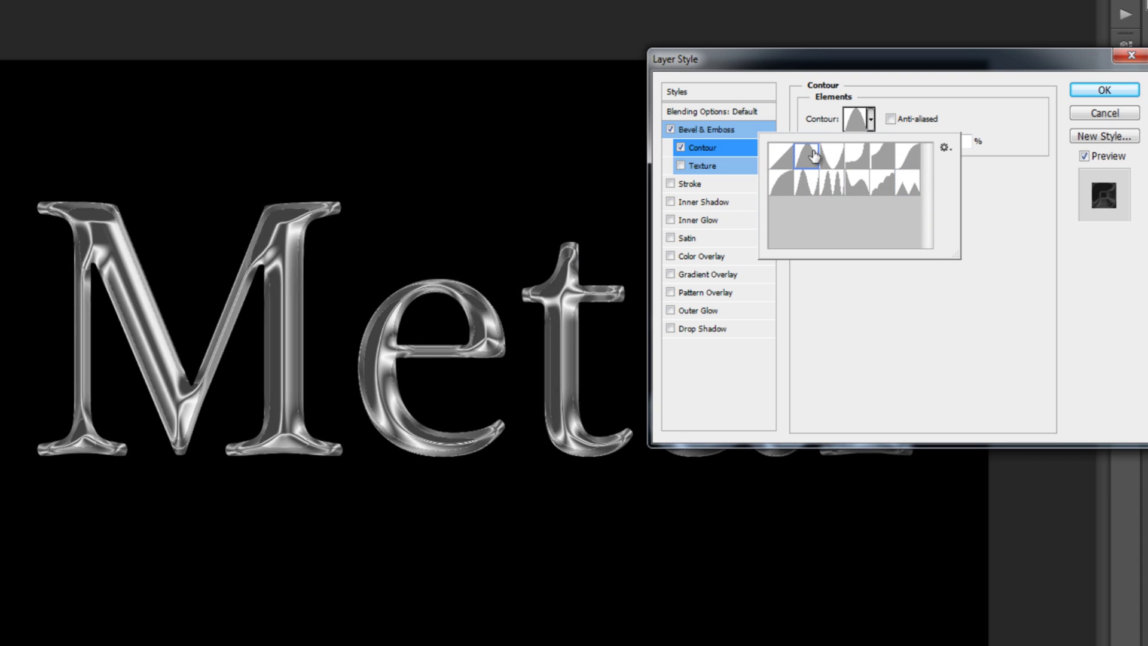
left_click(777, 167)
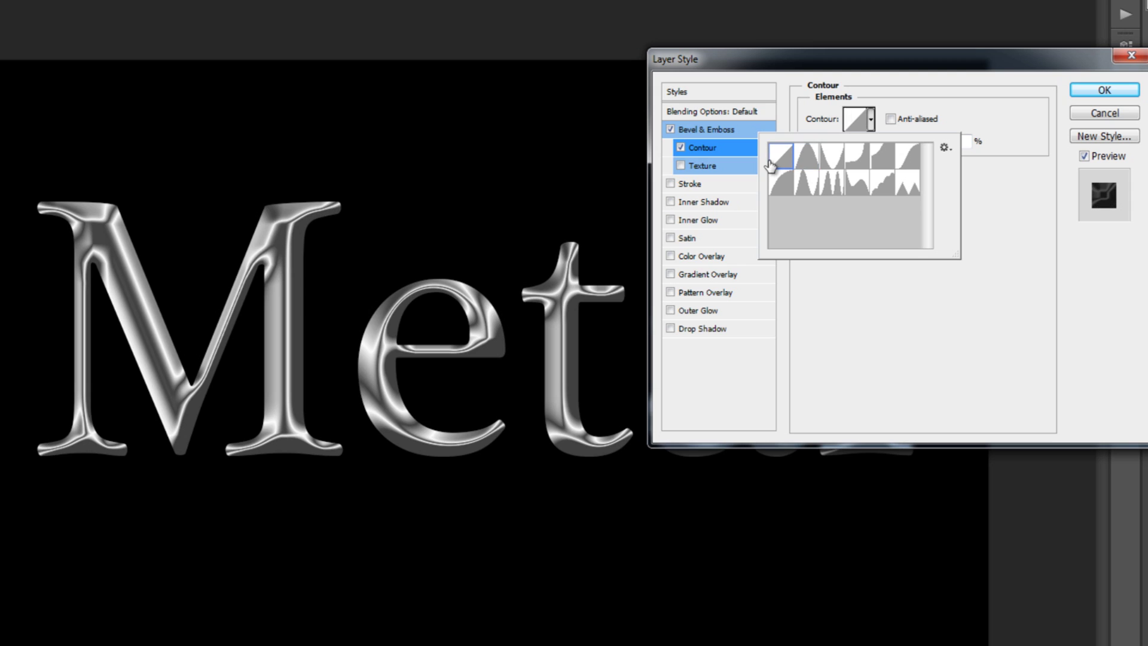
left_click(987, 288)
left_click(1105, 90)
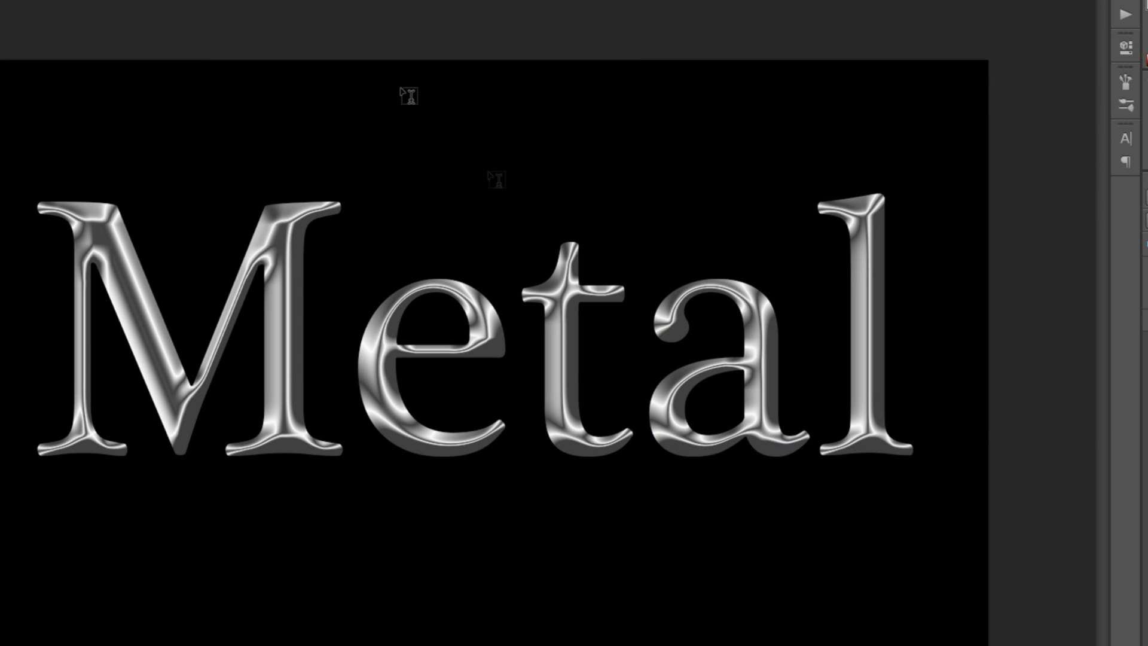